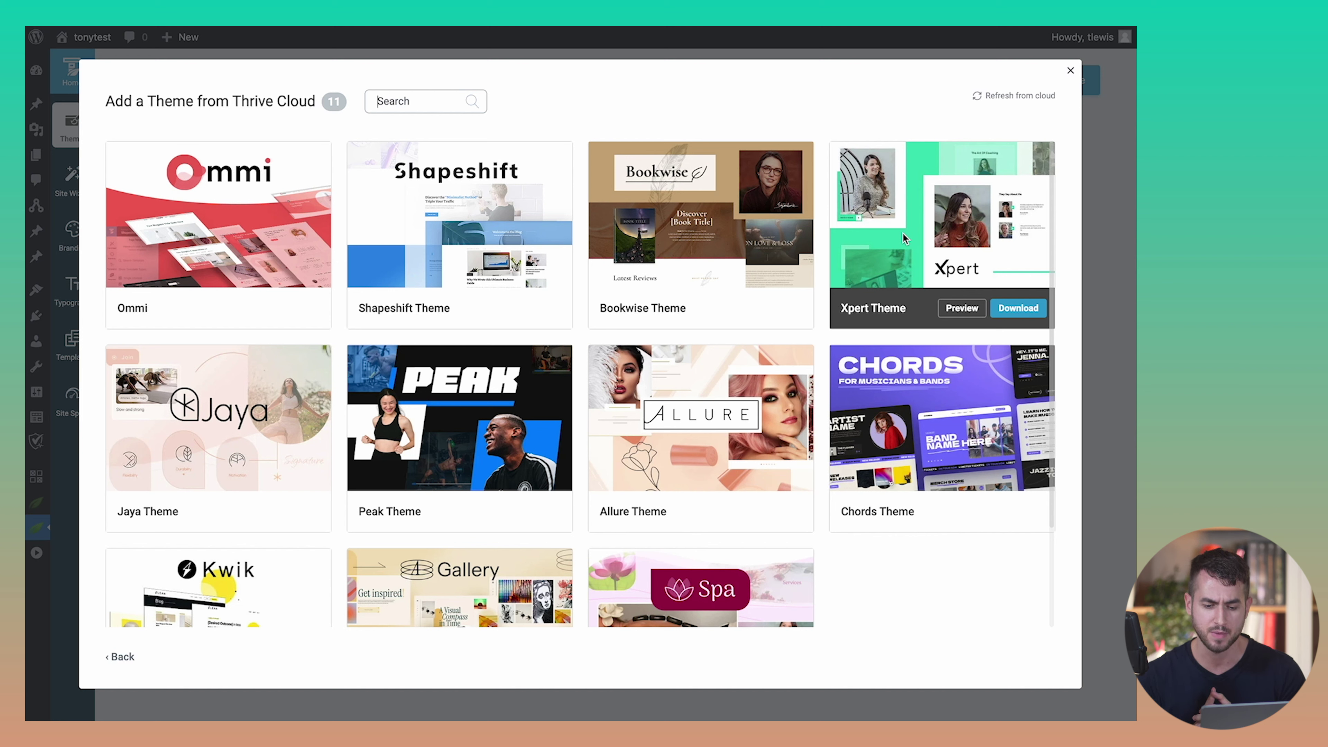
Step: Preview the Xpert Theme and examine its homepage from the hero section through the coaching sections
{"action": "left_click", "coordinate": [949, 311]}
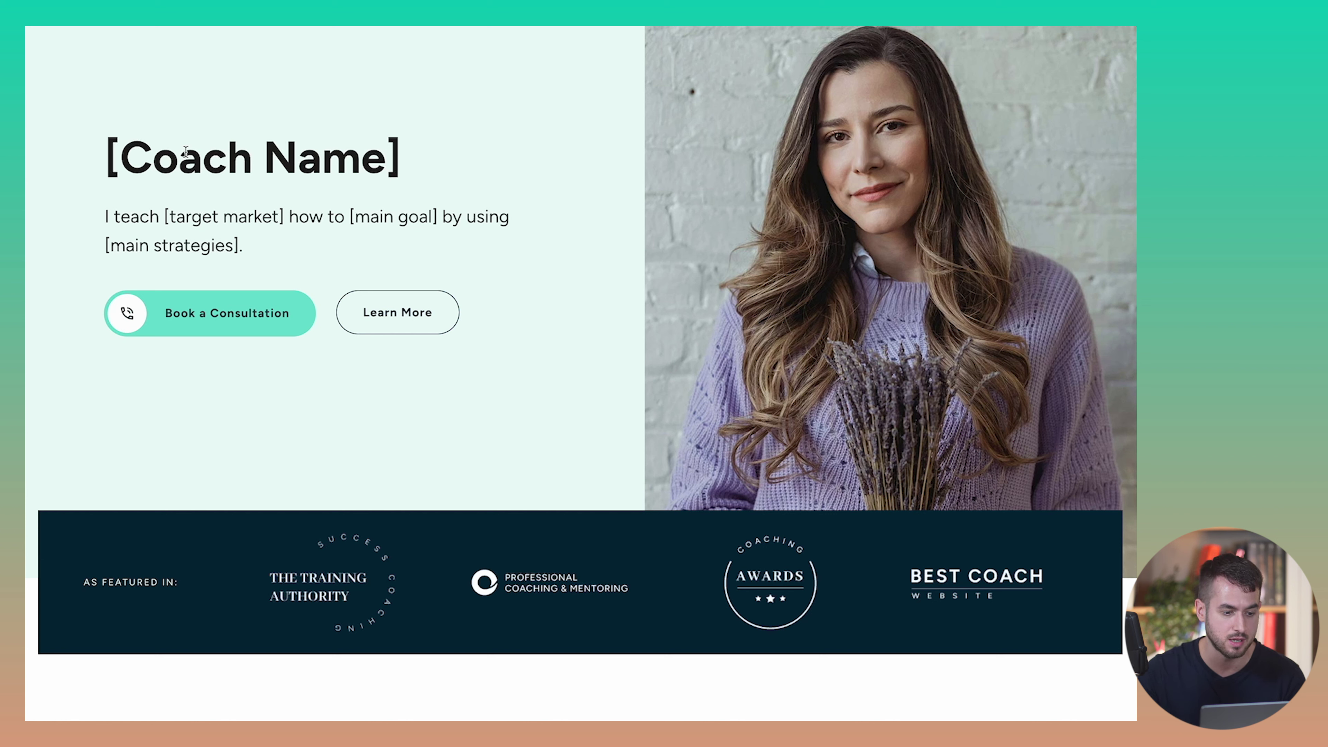
{"action": "left_click_drag", "start_coordinate": [104, 157], "coordinate": [389, 163]}
{"action": "left_click", "coordinate": [258, 241]}
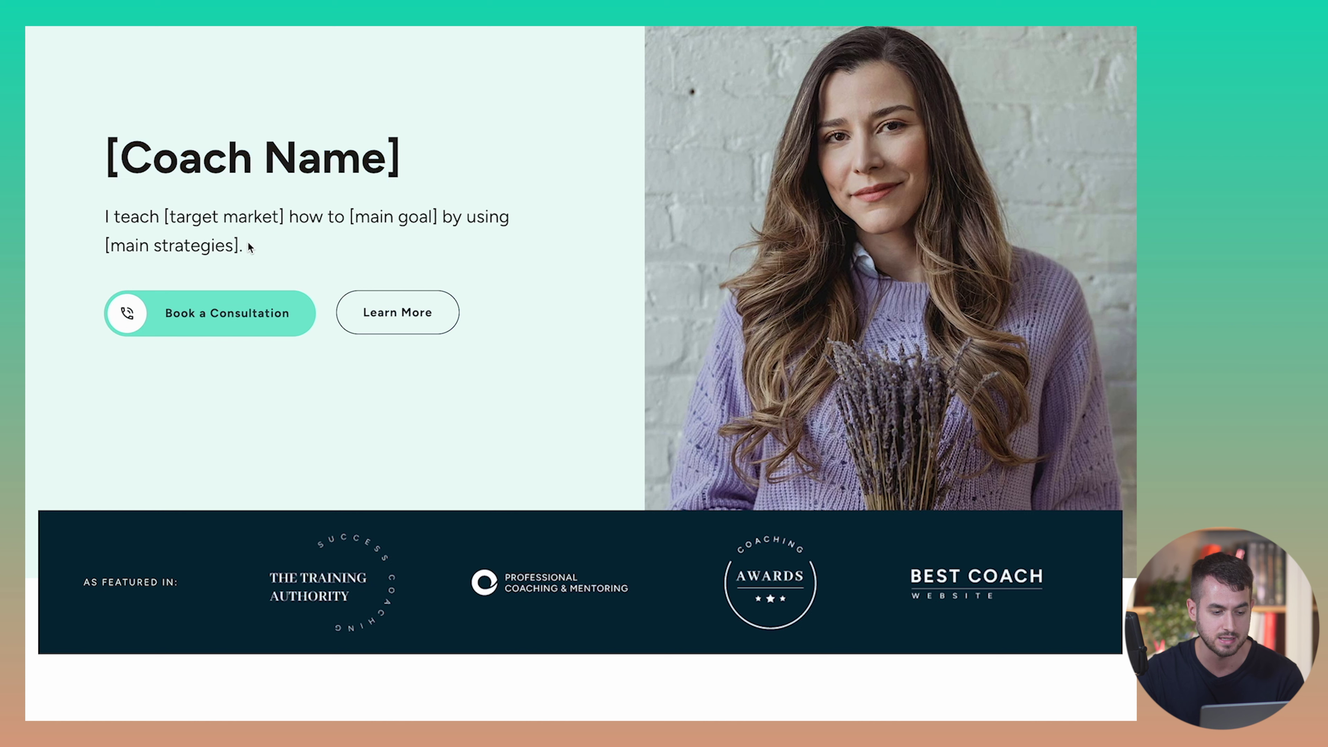
{"action": "left_click_drag", "start_coordinate": [165, 217], "coordinate": [312, 236]}
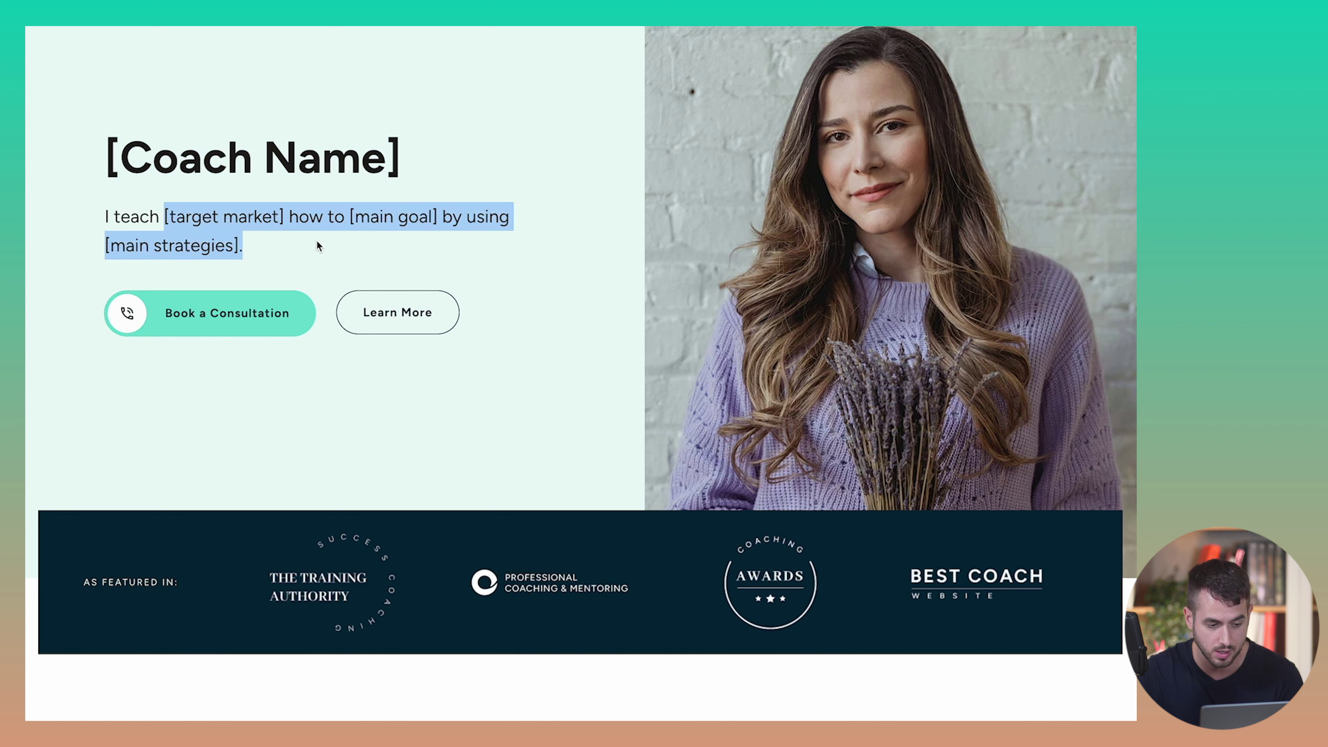
{"action": "scroll", "coordinate": [356, 335], "scroll_direction": "down", "scroll_amount": 4}
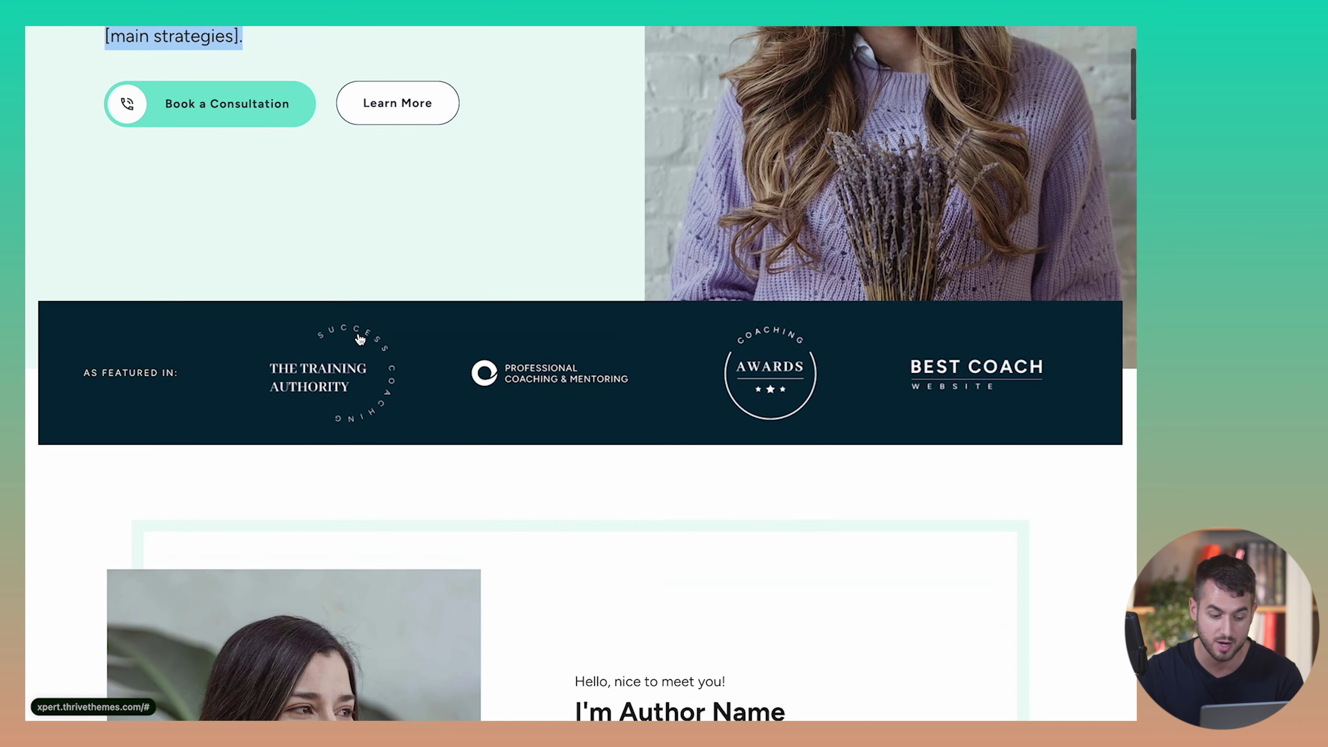
{"action": "scroll", "coordinate": [360, 337], "scroll_direction": "down", "scroll_amount": 12}
{"action": "scroll", "coordinate": [359, 335], "scroll_direction": "up", "scroll_amount": 3}
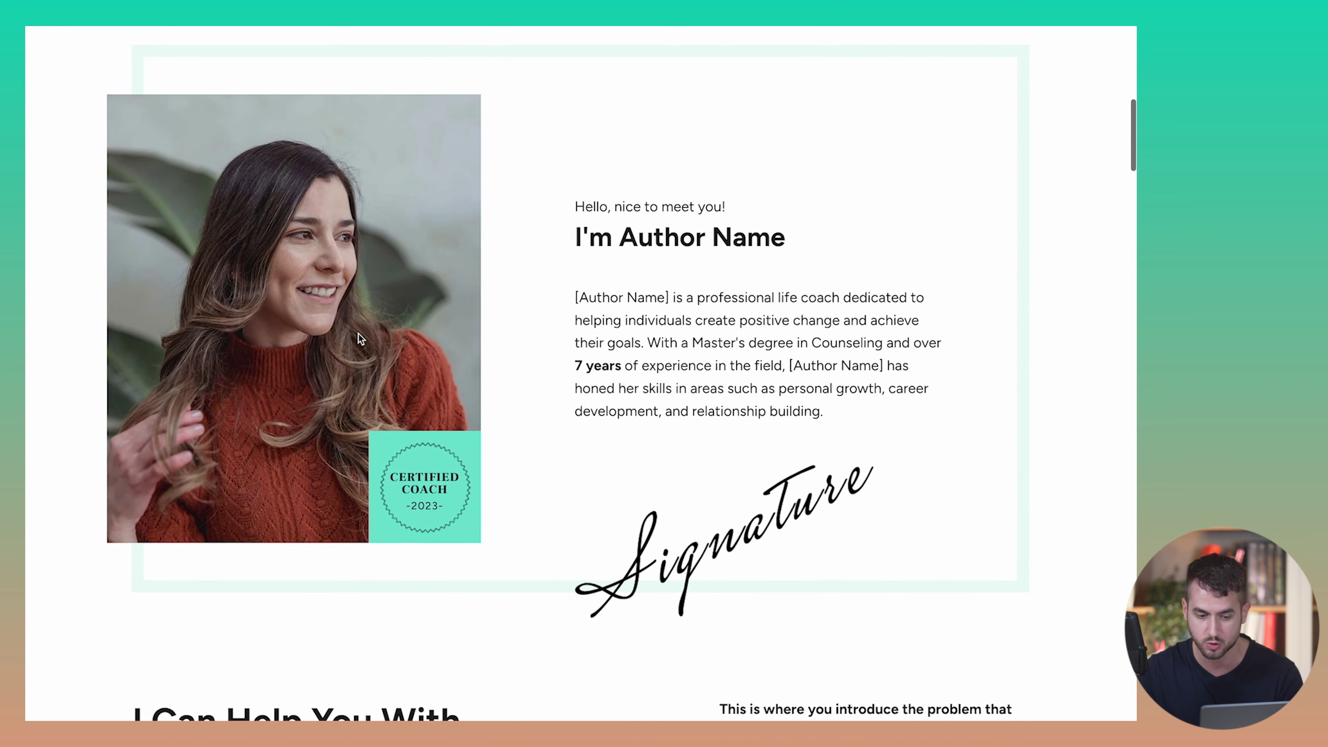
{"action": "scroll", "coordinate": [365, 388], "scroll_direction": "down", "scroll_amount": 10}
{"action": "scroll", "coordinate": [364, 388], "scroll_direction": "down", "scroll_amount": 20}
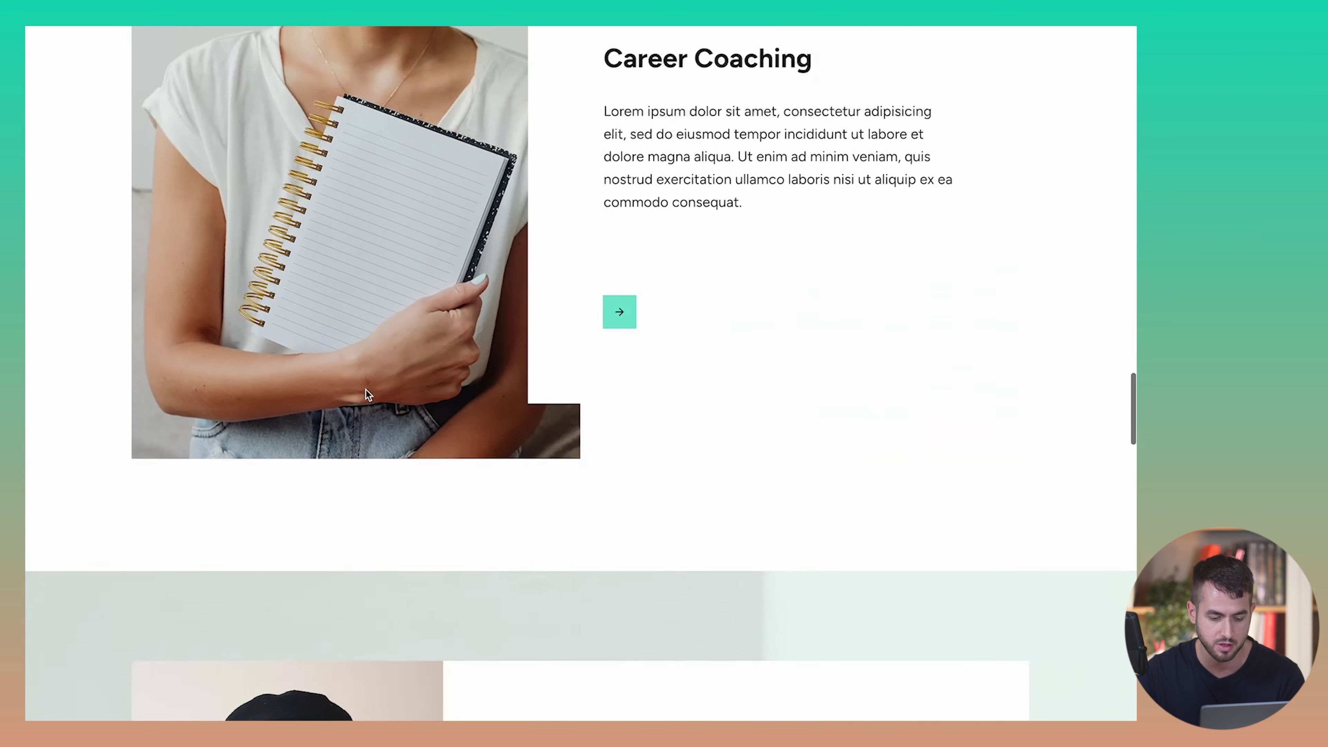
{"action": "scroll", "coordinate": [365, 388], "scroll_direction": "down", "scroll_amount": 8}
{"action": "scroll", "coordinate": [365, 388], "scroll_direction": "up", "scroll_amount": 20}
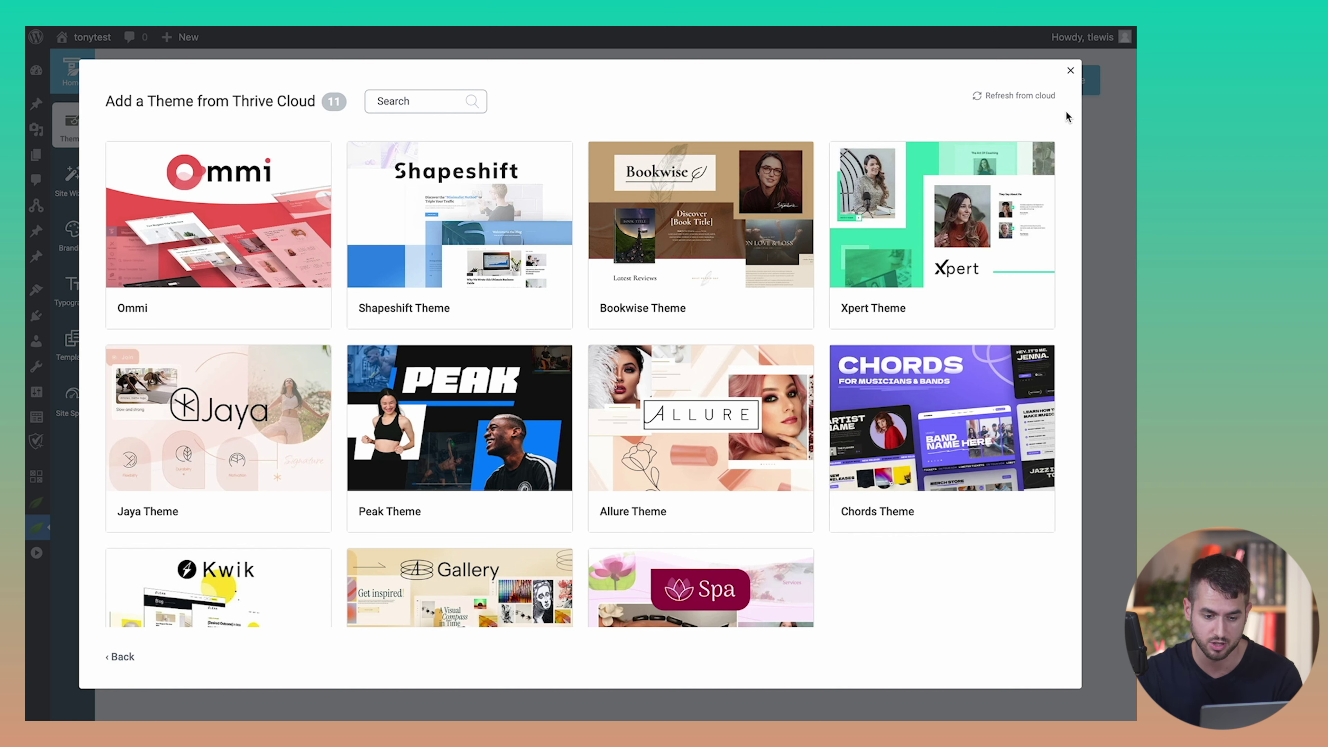
Step: Preview the Chords Theme and examine its homepage, including the hero, tour details, latest releases and merchandise sections
{"action": "mouse_move", "coordinate": [923, 408]}
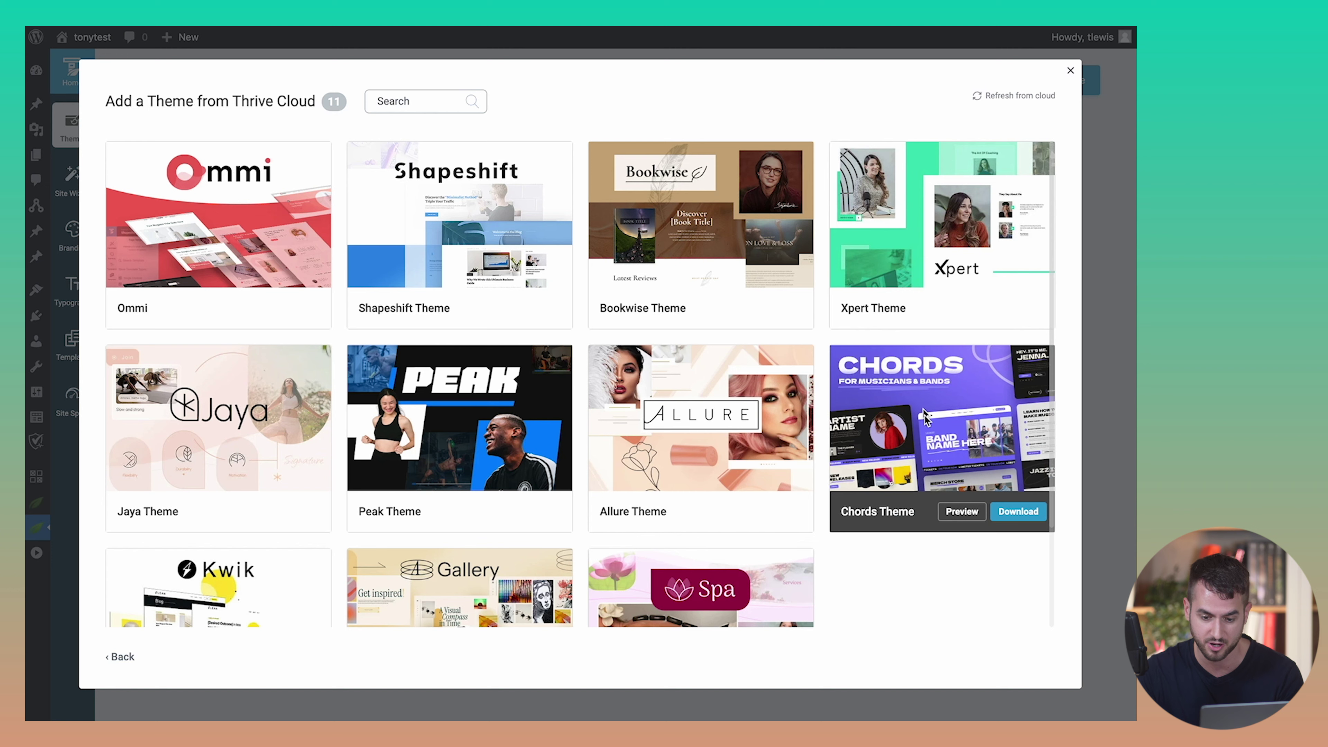
{"action": "mouse_move", "coordinate": [1040, 520]}
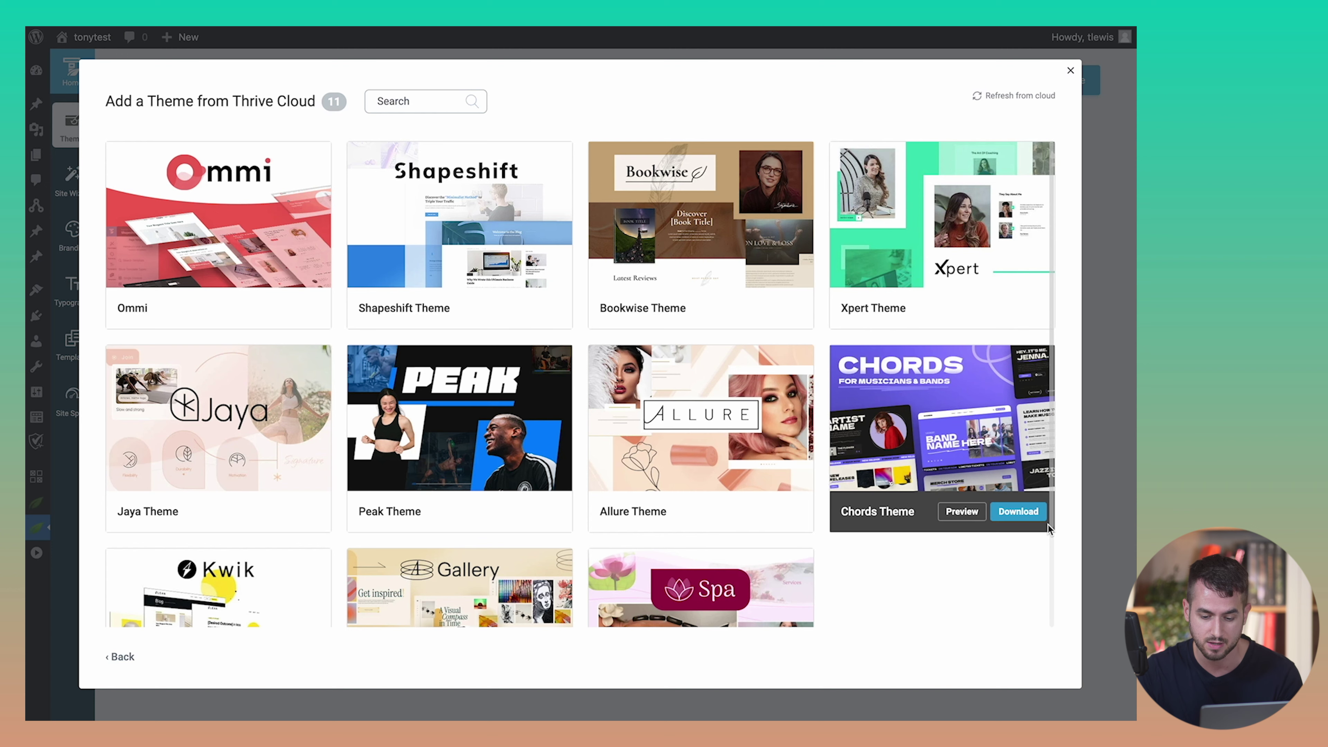
{"action": "left_click", "coordinate": [963, 511]}
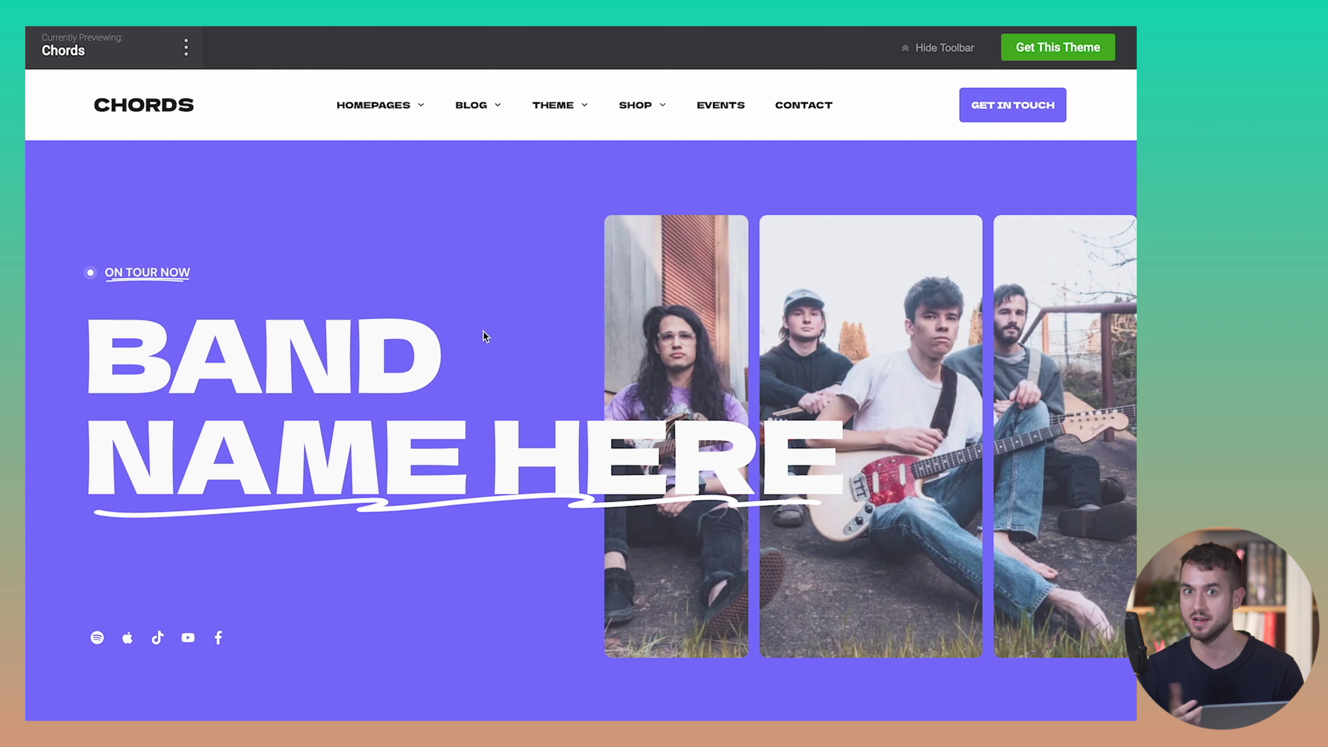
{"action": "scroll", "coordinate": [454, 345], "scroll_direction": "down", "scroll_amount": 2}
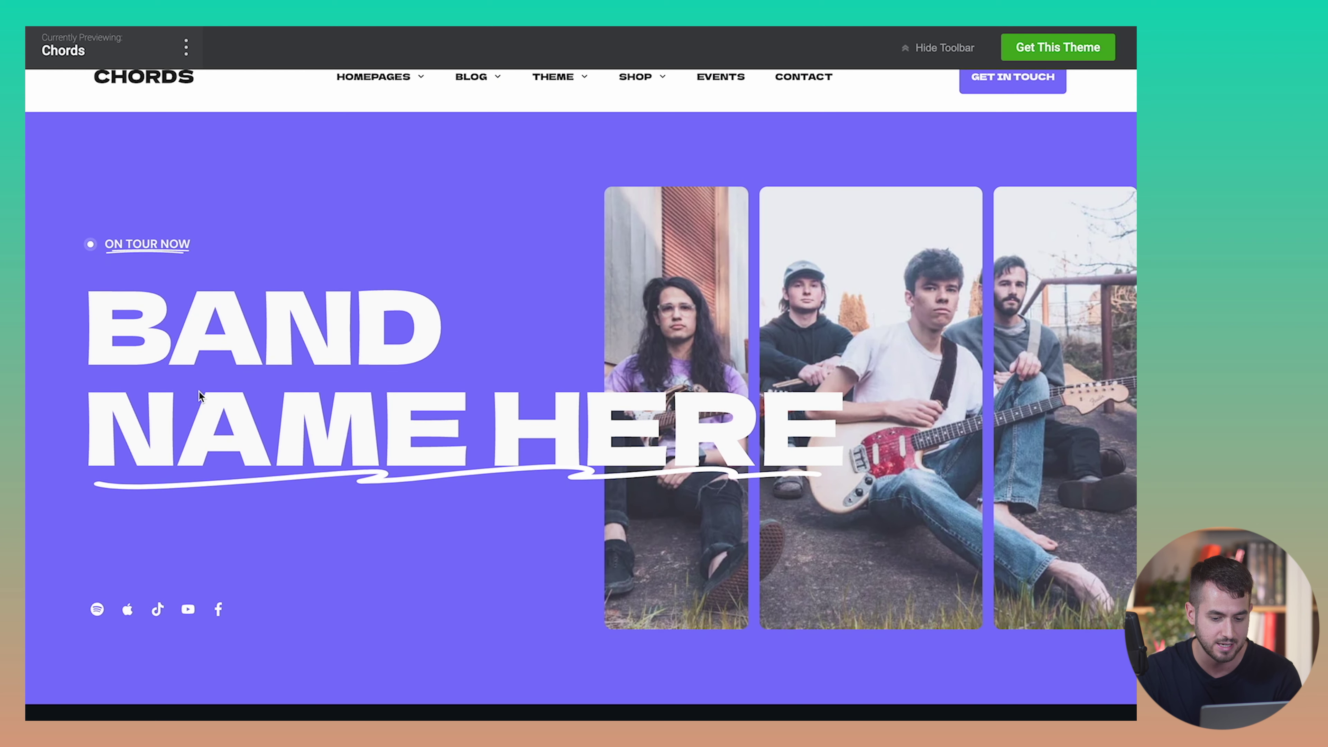
{"action": "scroll", "coordinate": [198, 393], "scroll_direction": "down", "scroll_amount": 5}
{"action": "scroll", "coordinate": [198, 393], "scroll_direction": "up", "scroll_amount": 2}
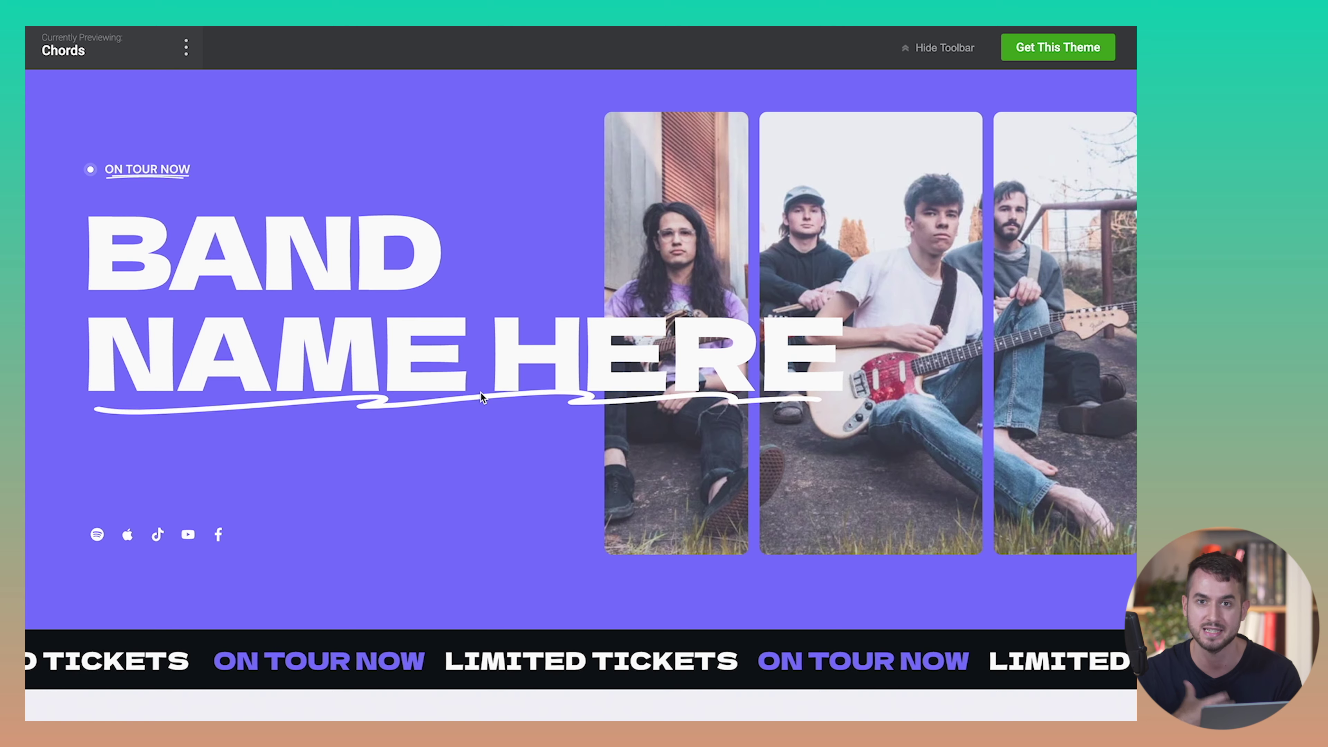
{"action": "scroll", "coordinate": [480, 395], "scroll_direction": "down", "scroll_amount": 8}
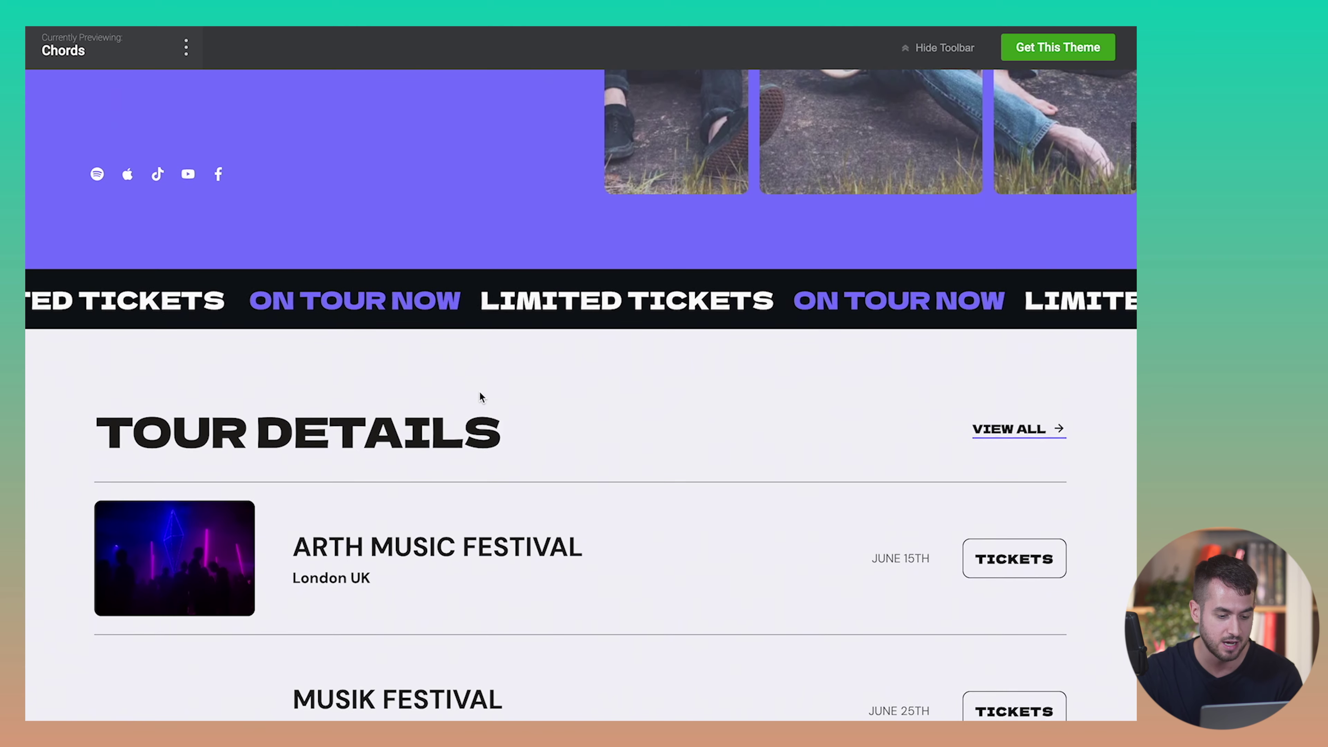
{"action": "scroll", "coordinate": [408, 437], "scroll_direction": "down", "scroll_amount": 4}
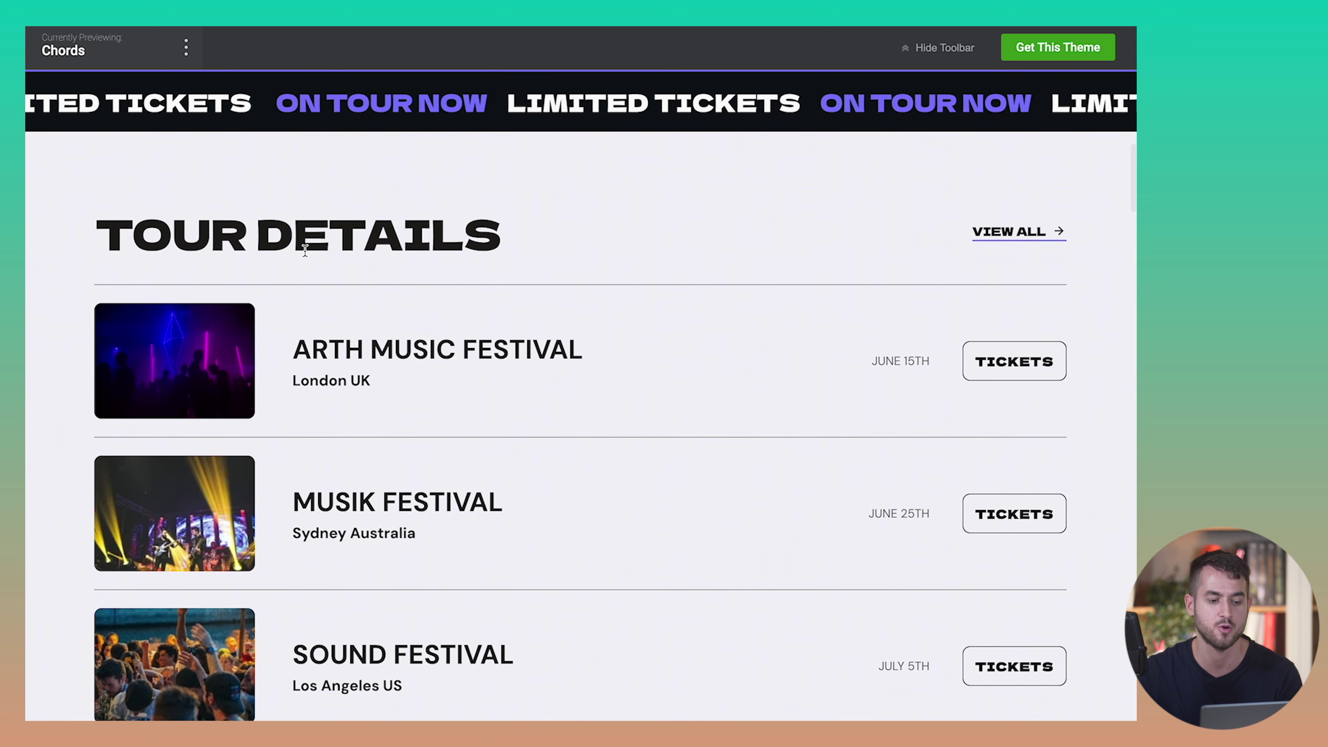
{"action": "scroll", "coordinate": [304, 251], "scroll_direction": "down", "scroll_amount": 20}
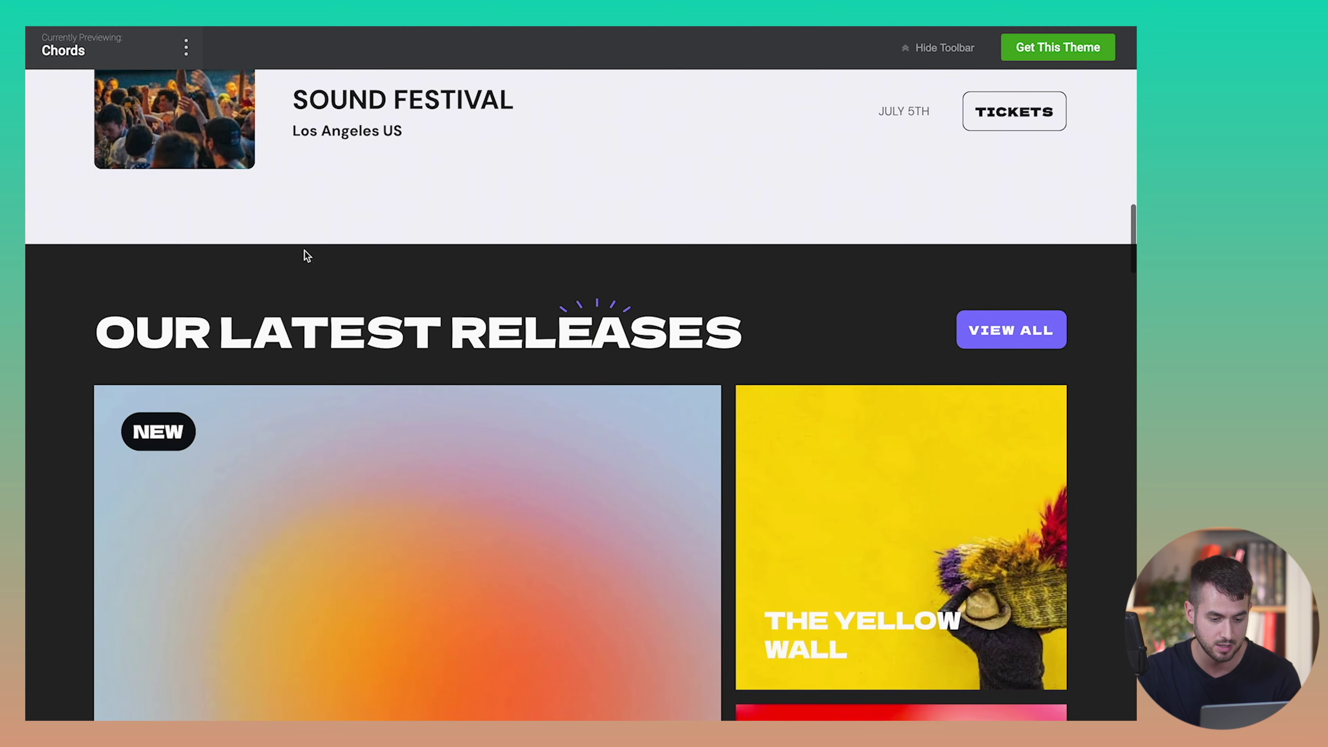
{"action": "scroll", "coordinate": [305, 254], "scroll_direction": "down", "scroll_amount": 15}
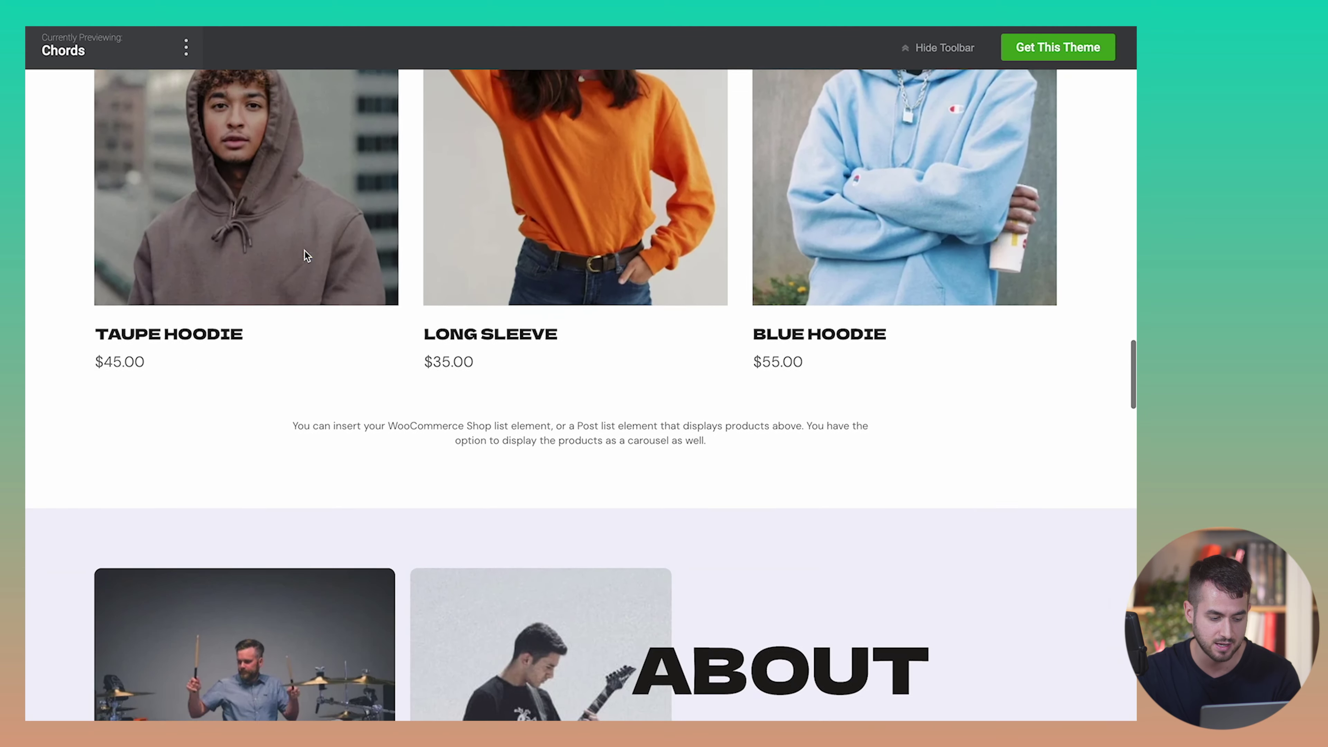
{"action": "scroll", "coordinate": [201, 429], "scroll_direction": "up", "scroll_amount": 20}
{"action": "key", "text": "Escape"}
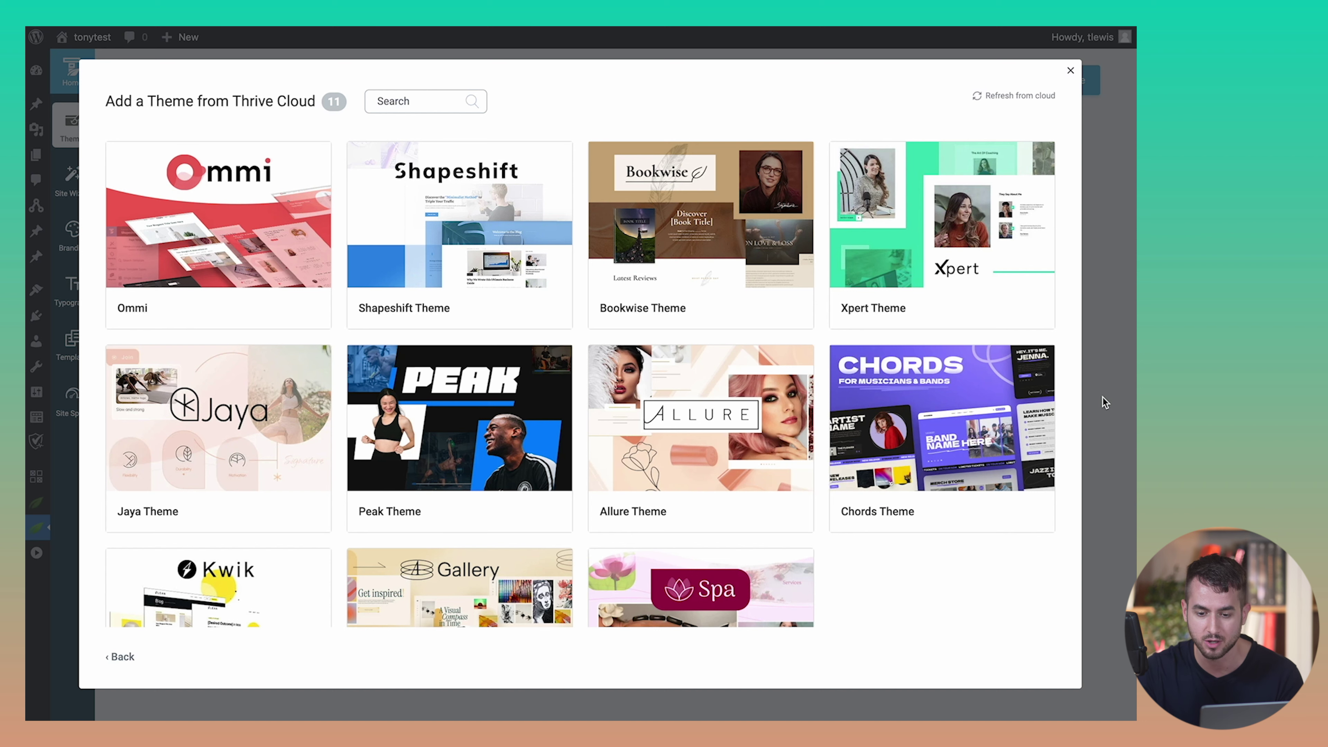
Step: Reopen the Thrive Cloud theme library from the theme manager and download the Xpert Theme
{"action": "mouse_move", "coordinate": [1045, 199]}
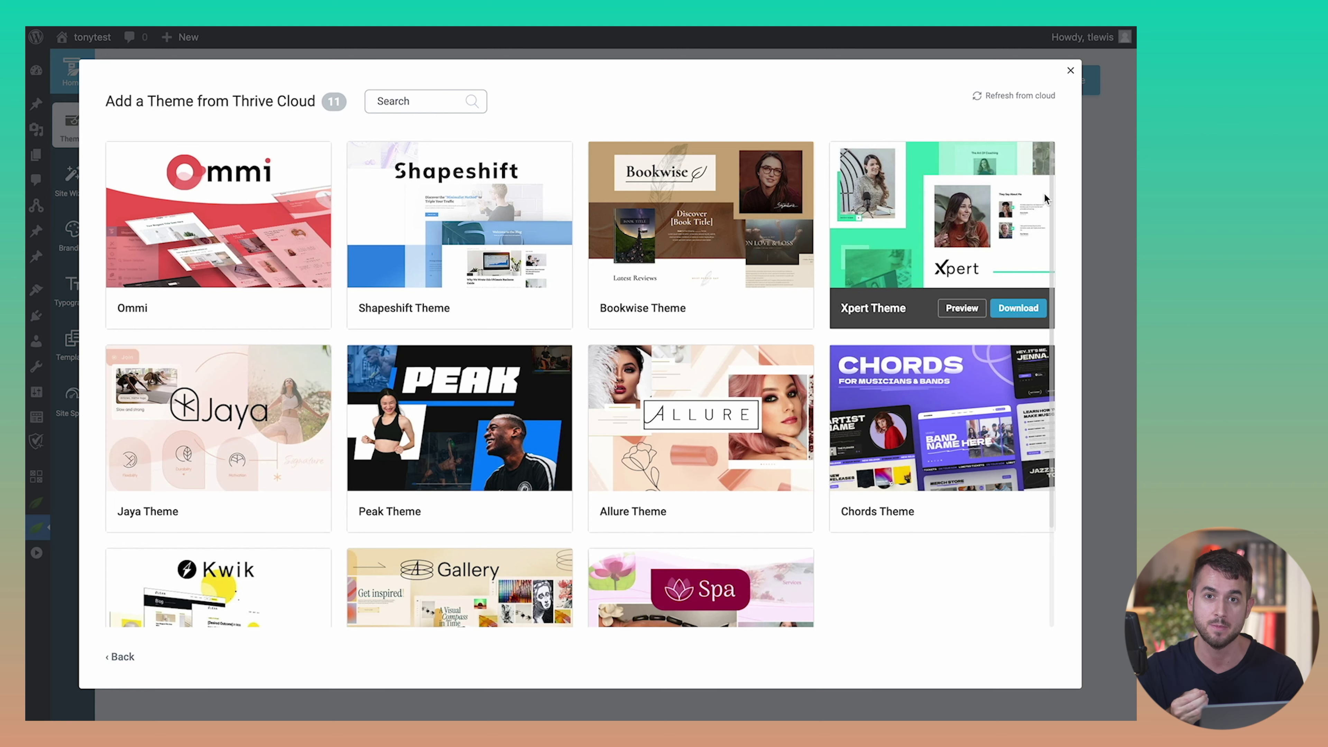
{"action": "left_click", "coordinate": [1070, 73]}
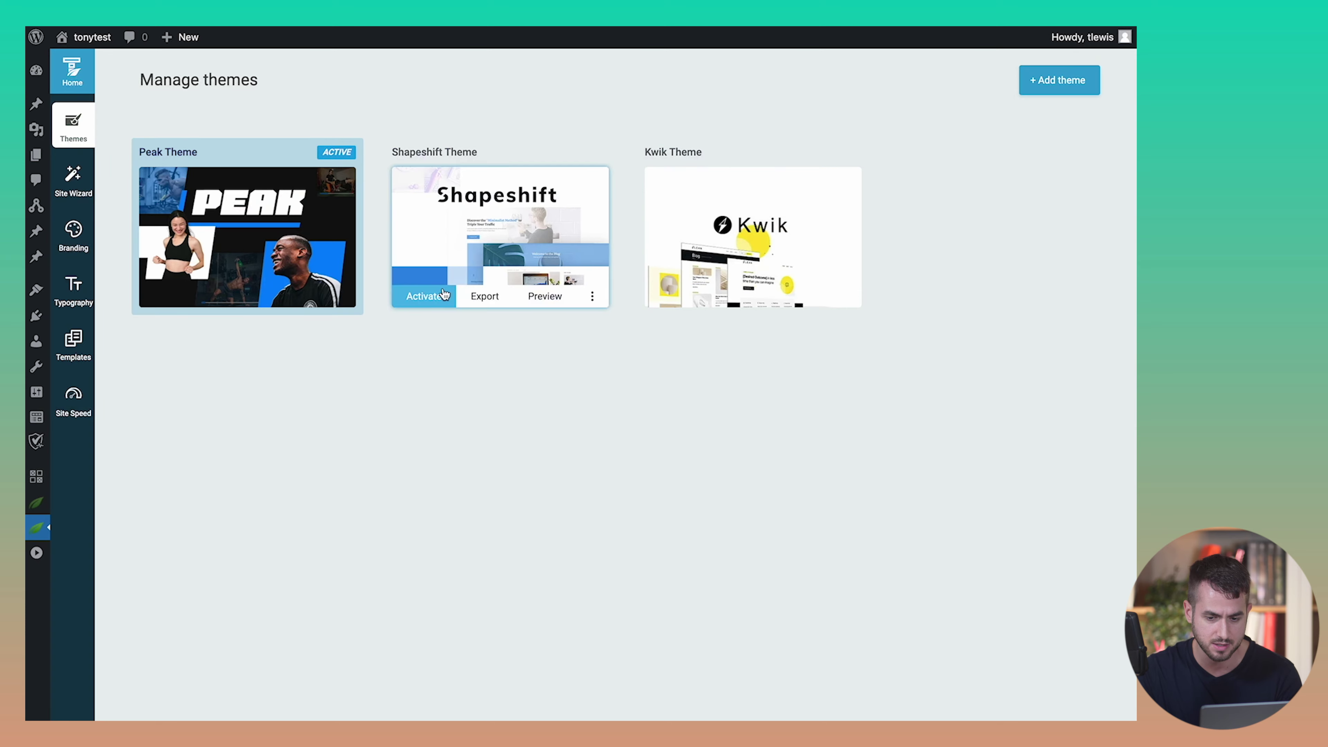
{"action": "left_click", "coordinate": [1062, 84]}
{"action": "left_click", "coordinate": [740, 244]}
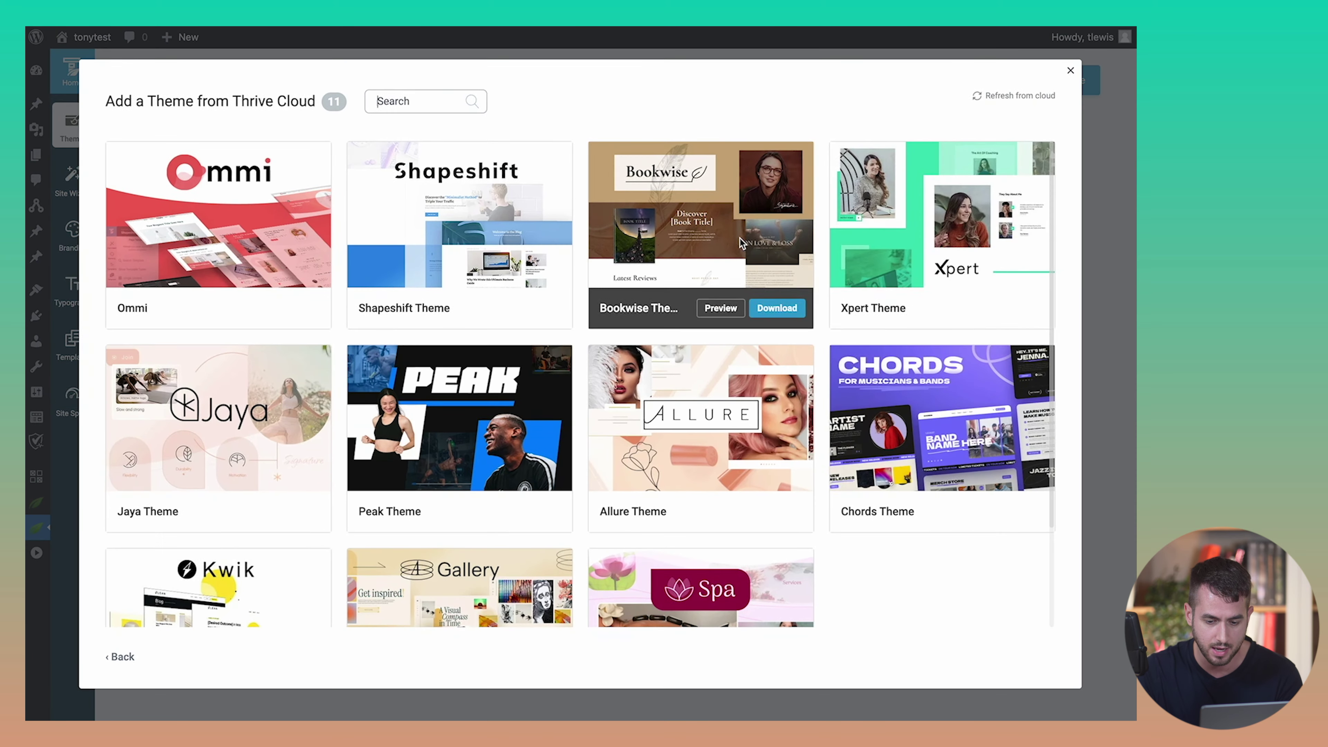
{"action": "left_click", "coordinate": [1015, 309]}
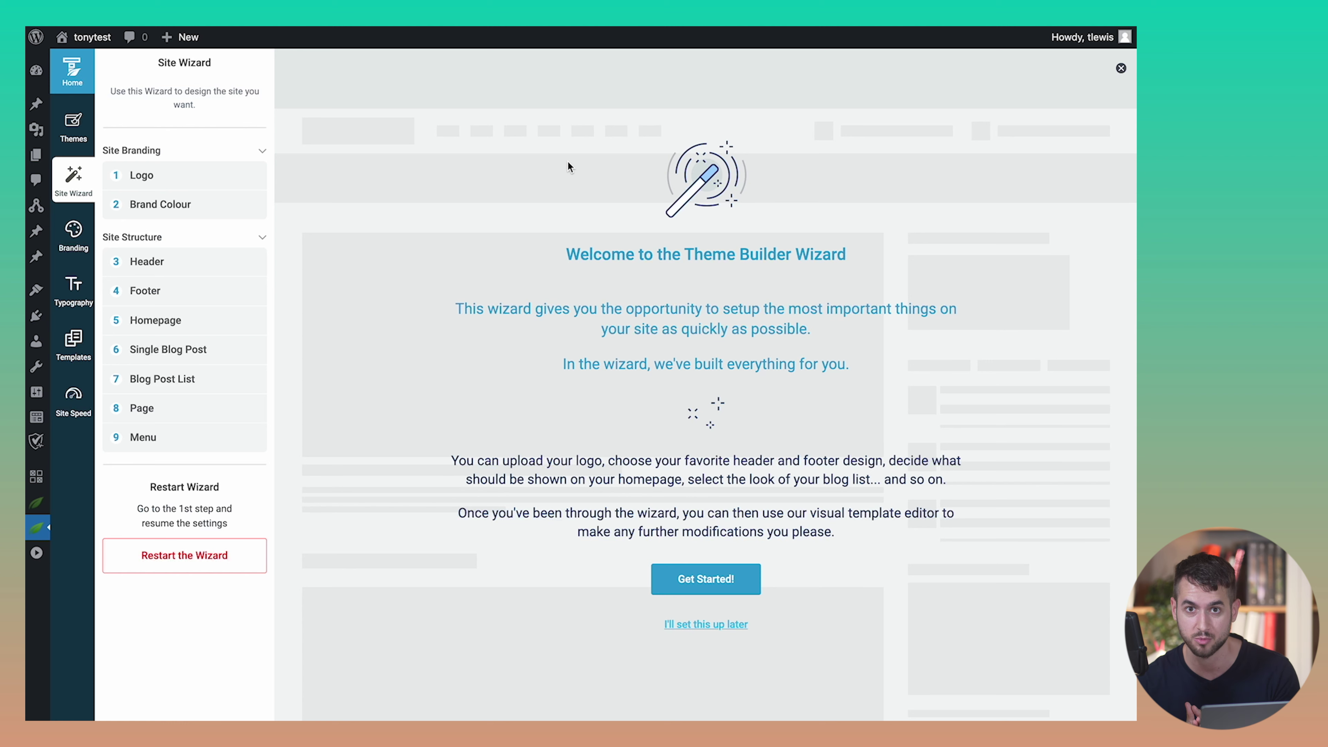
Step: Accept the existing logo and main brand colour in the Site Wizard and continue to the header template choice
{"action": "left_click", "coordinate": [183, 176]}
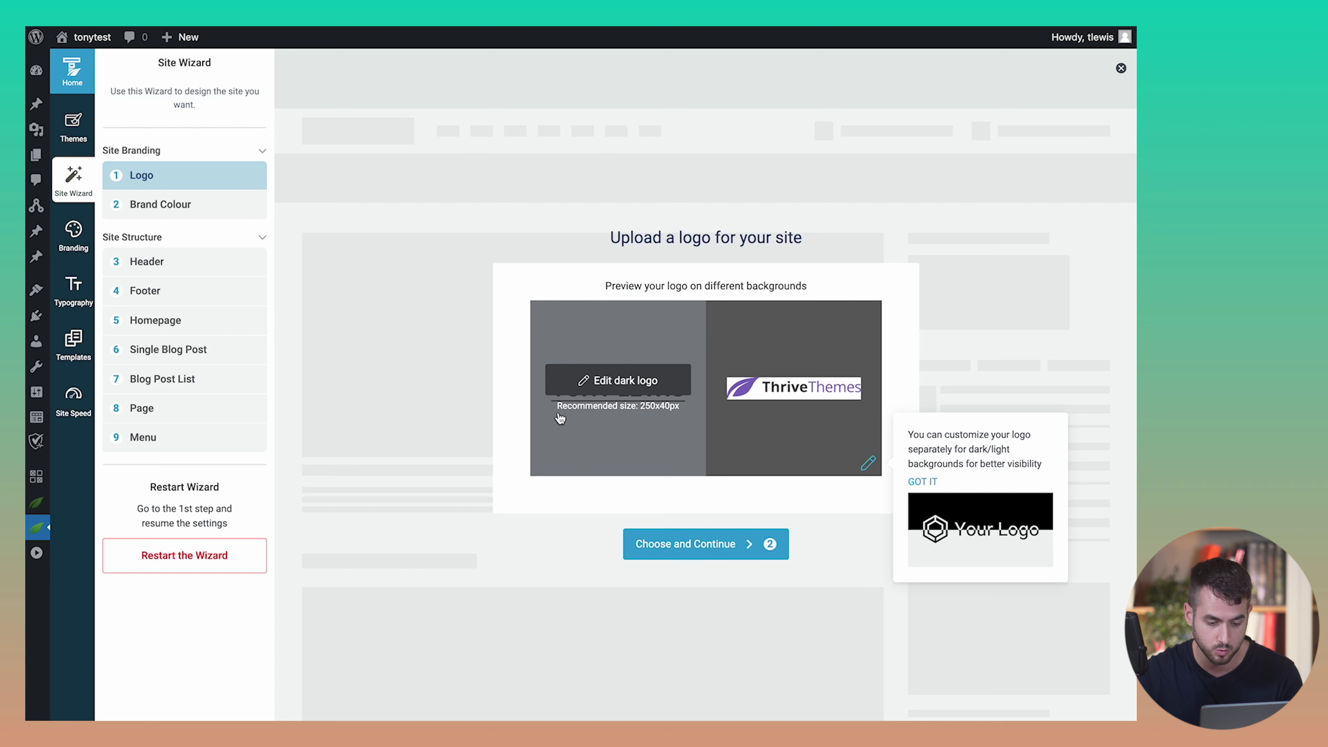
{"action": "left_click", "coordinate": [694, 543]}
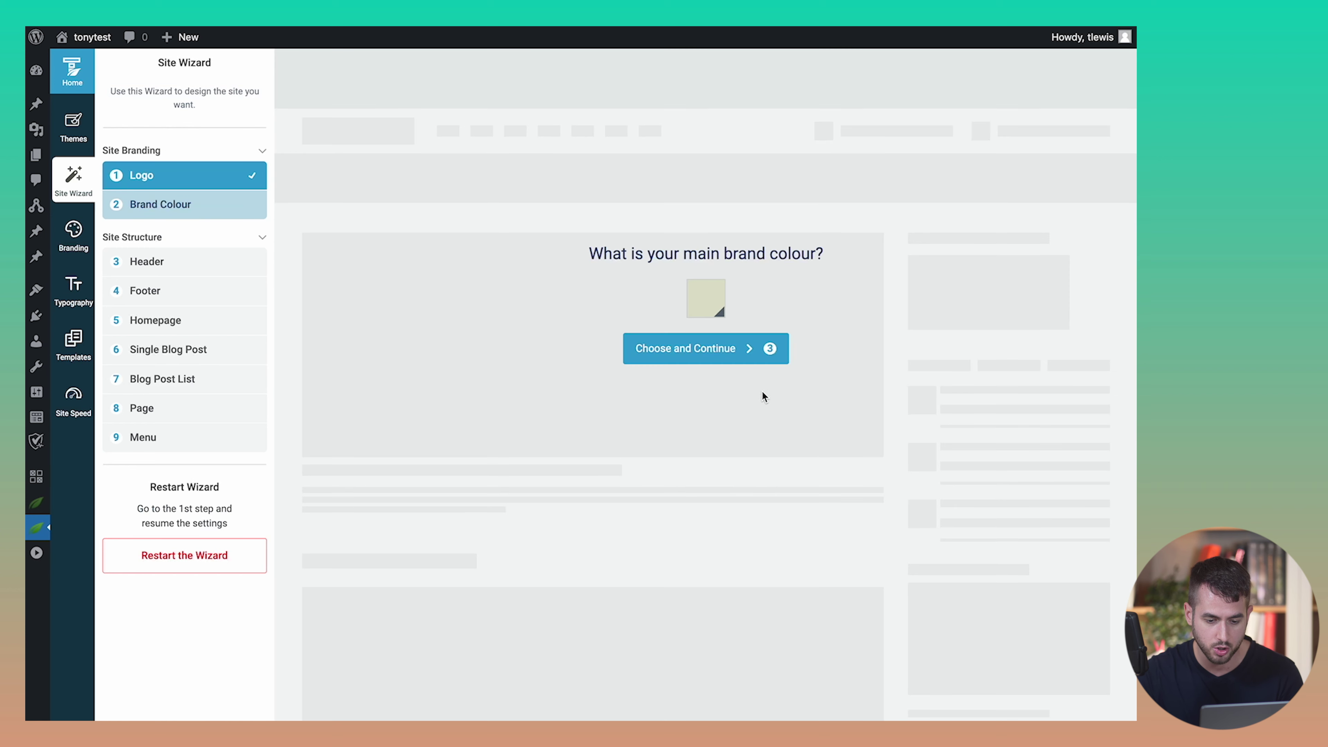
{"action": "left_click", "coordinate": [707, 299]}
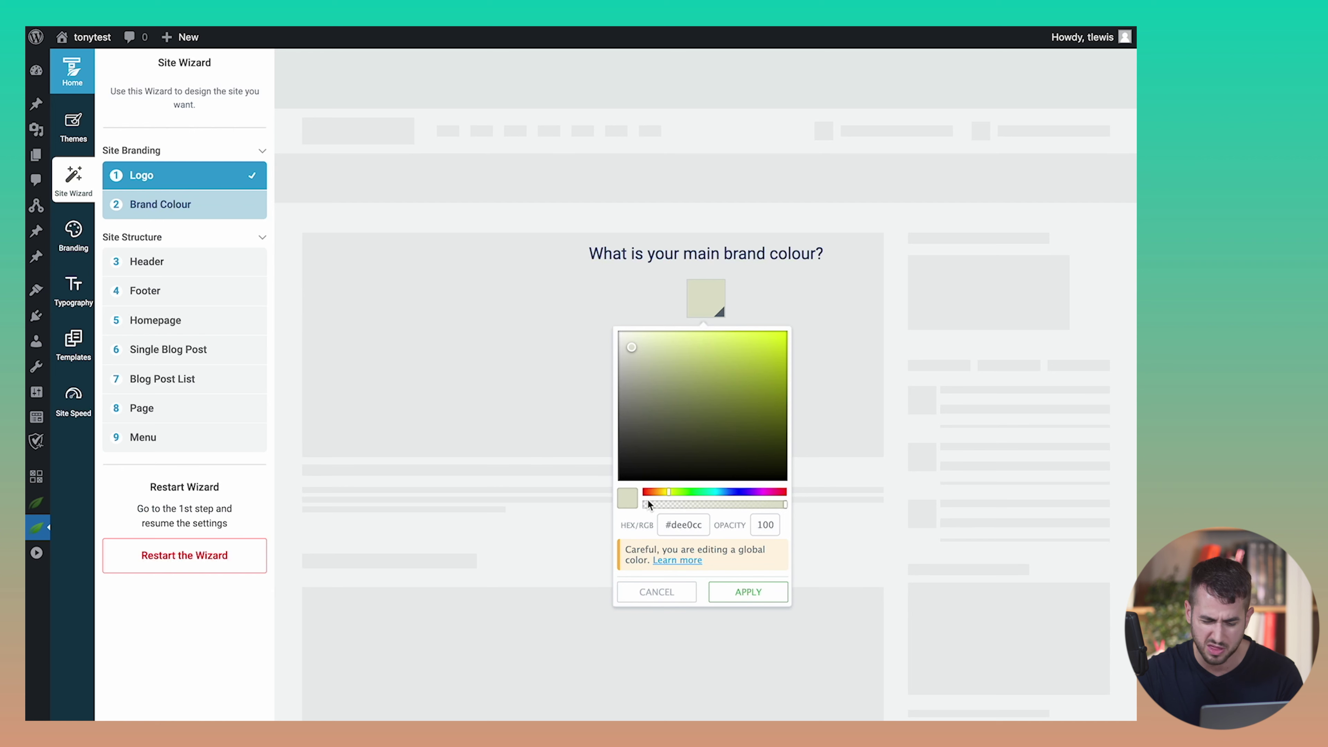
{"action": "left_click", "coordinate": [655, 592]}
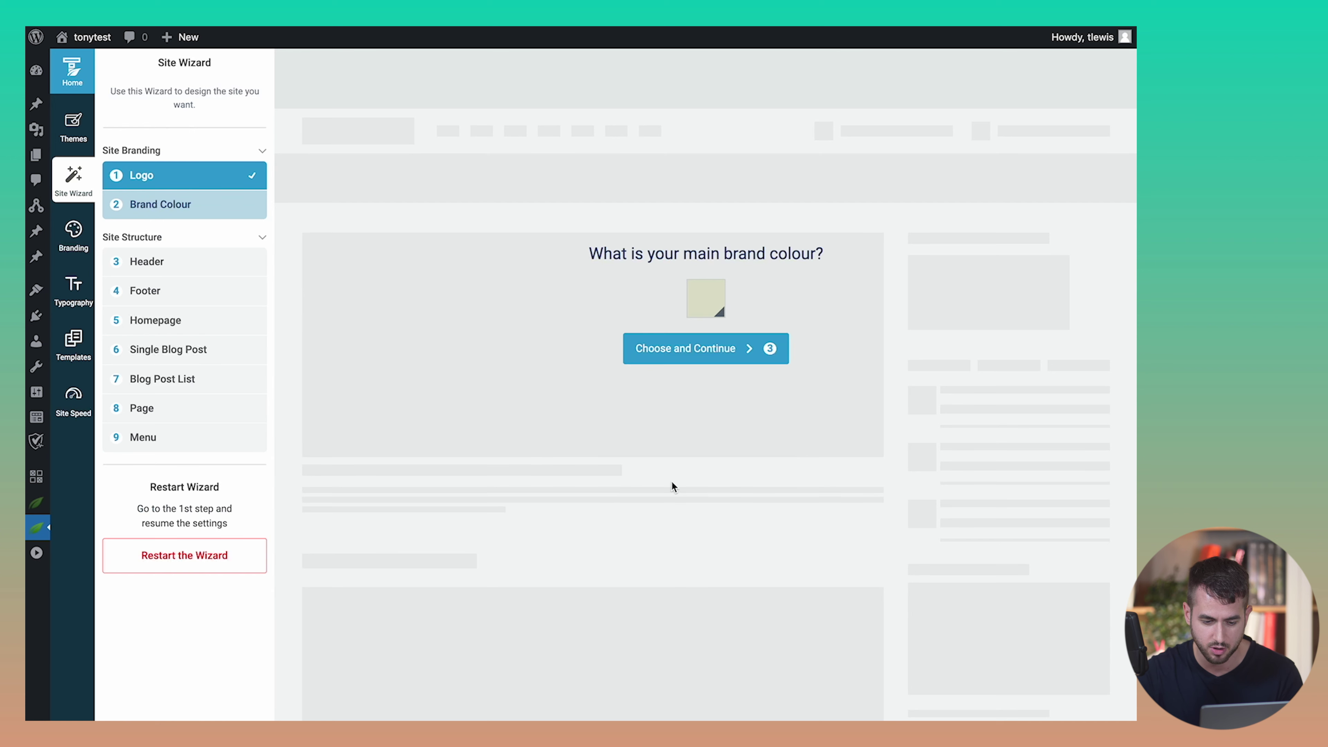
{"action": "left_click", "coordinate": [694, 358]}
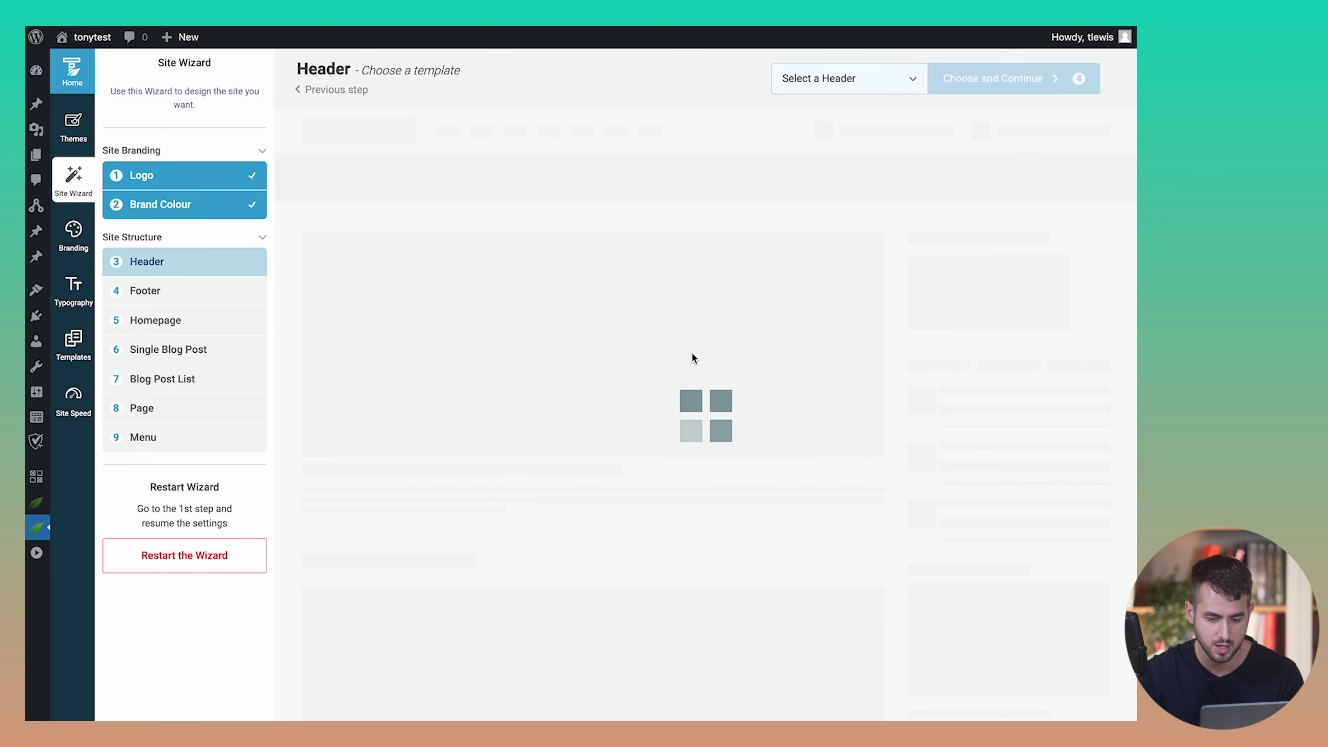